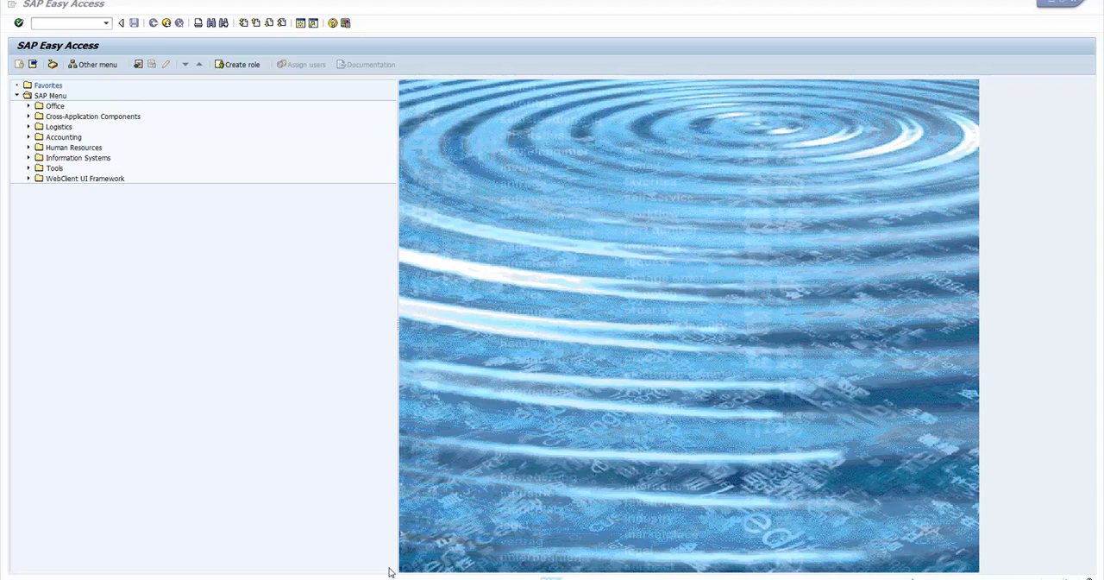
Switch to SAP Logon 730, look through the Favorites and Shortcuts folders, and open the Connections list.
mouse_move(371, 578)
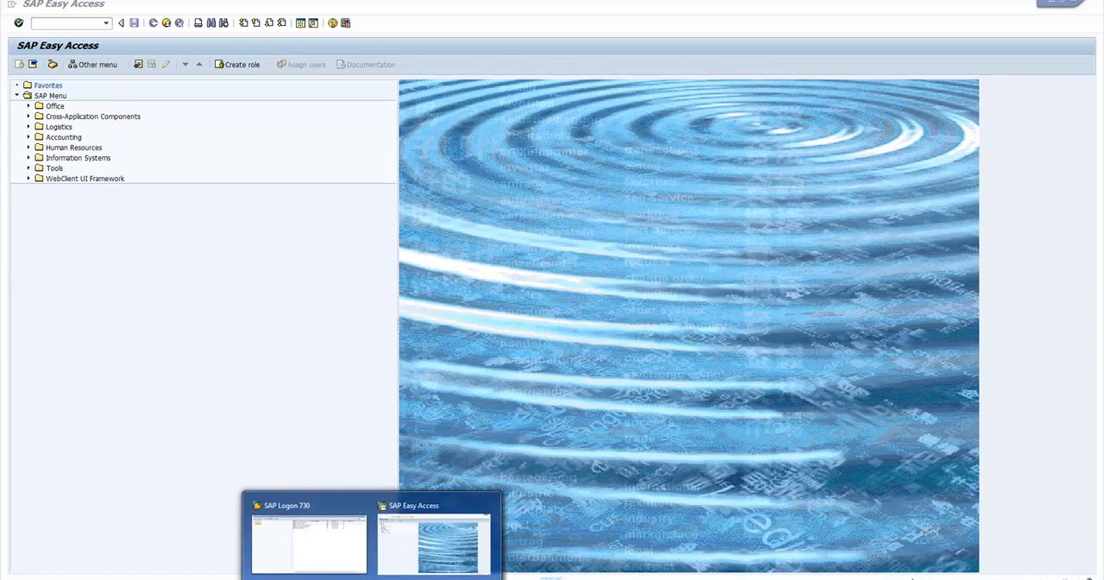
left_click(329, 556)
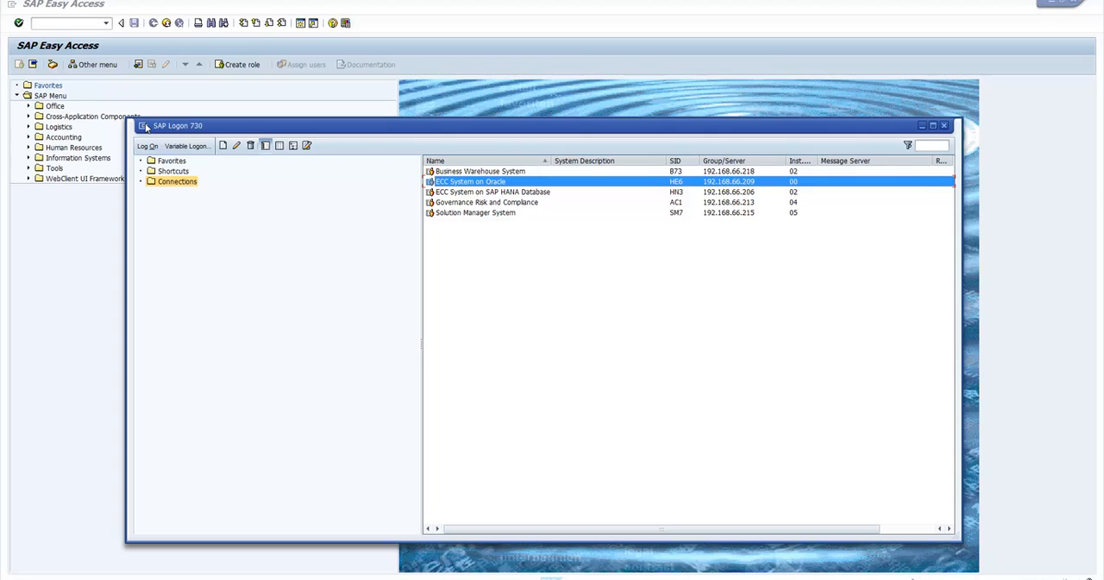
left_click(171, 162)
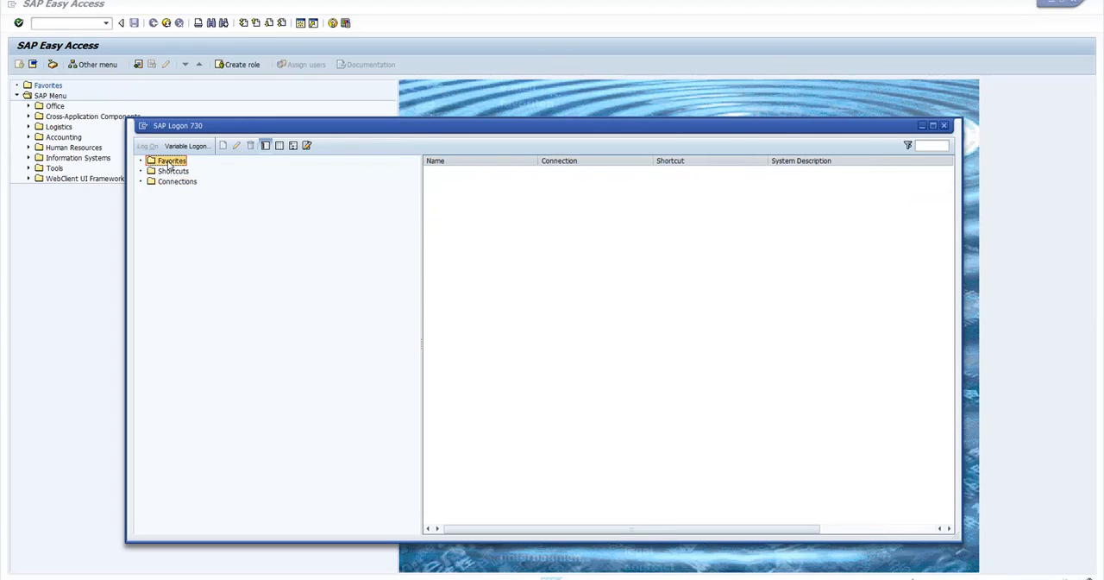
left_click(173, 172)
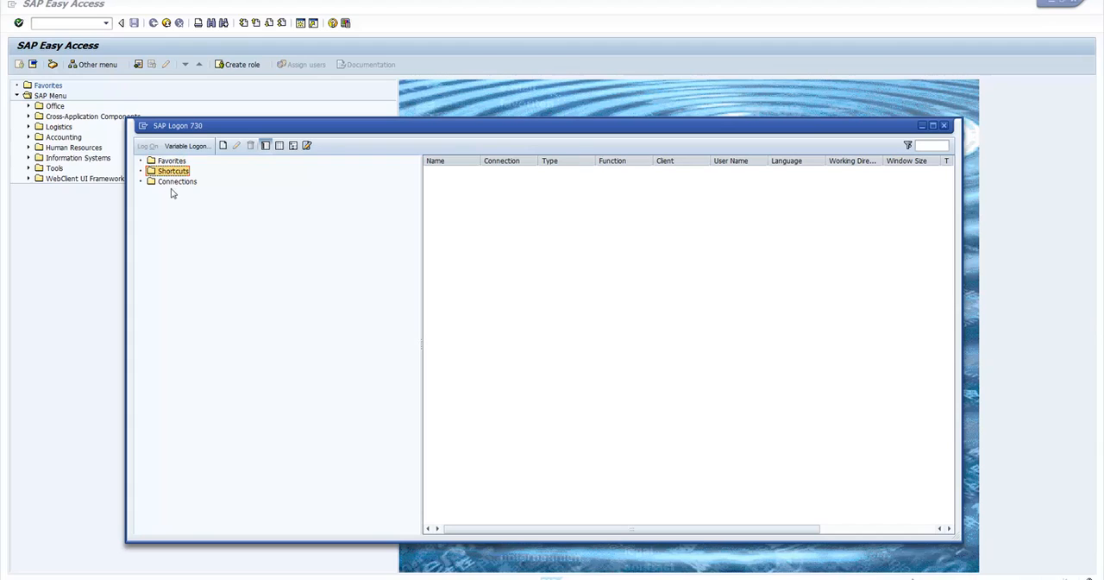
left_click(171, 183)
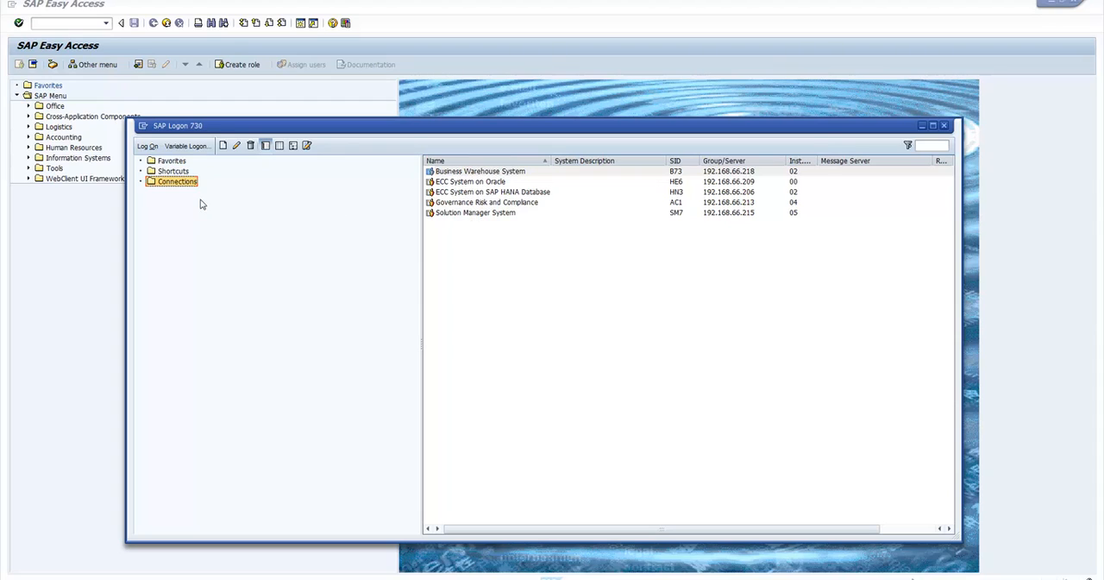
Start a new user-specified system entry with the Custom Application Server connection type.
left_click(223, 146)
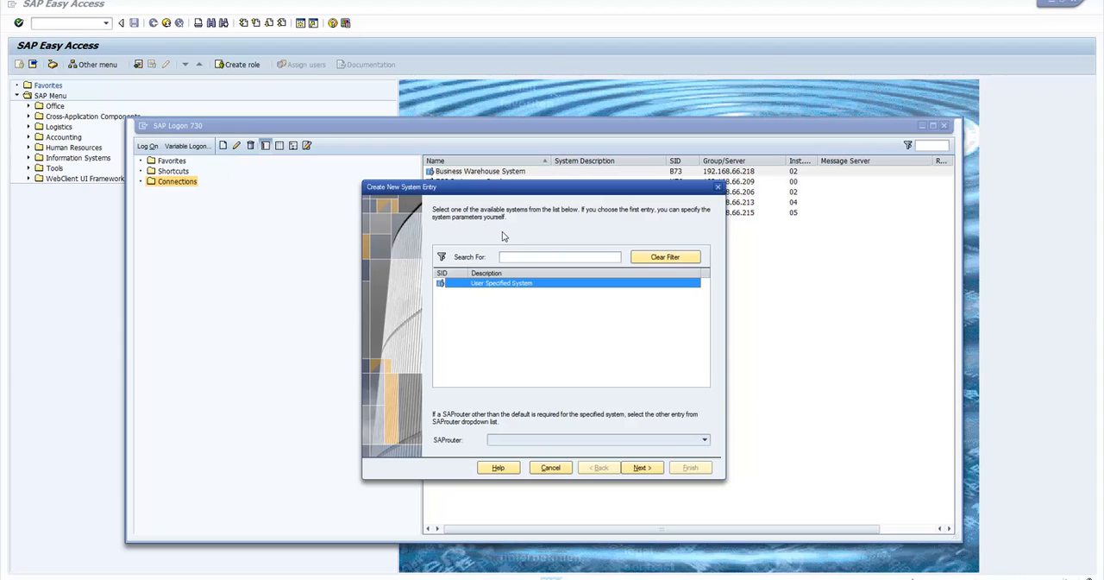
left_click_drag(495, 193, 485, 228)
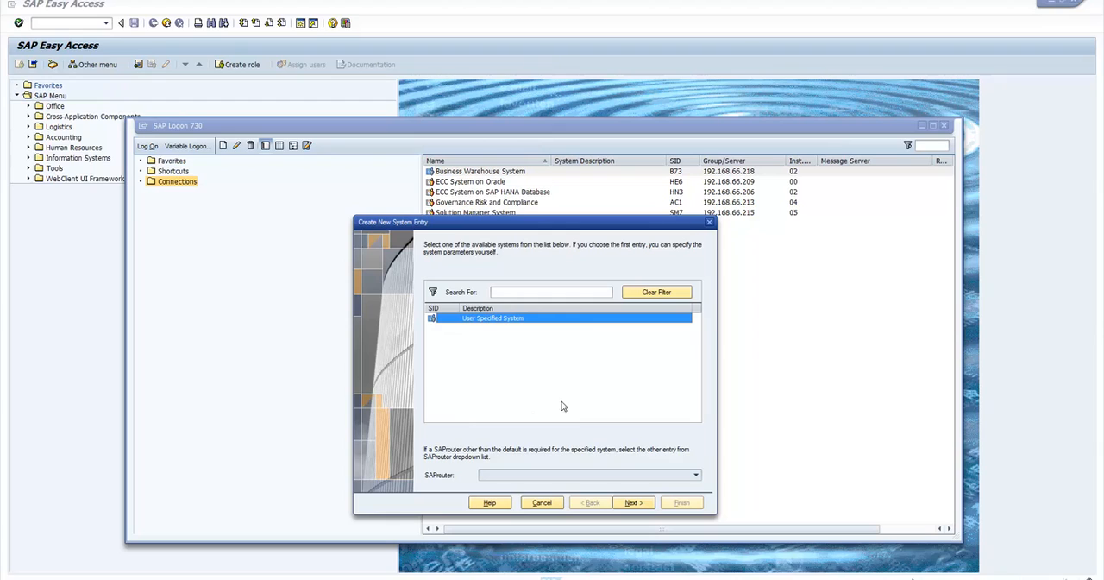
left_click(632, 503)
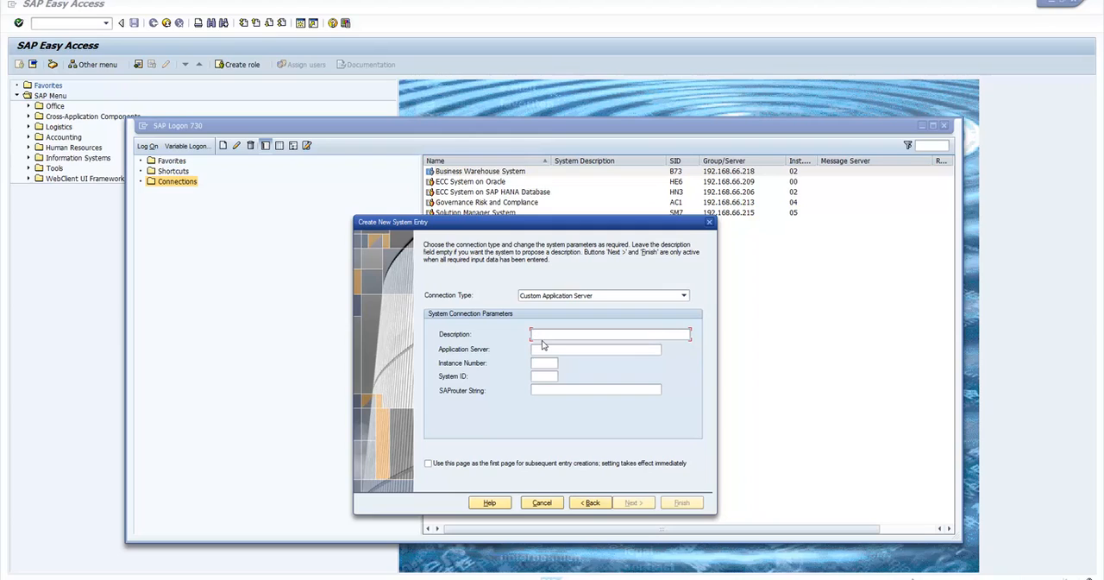
left_click(564, 296)
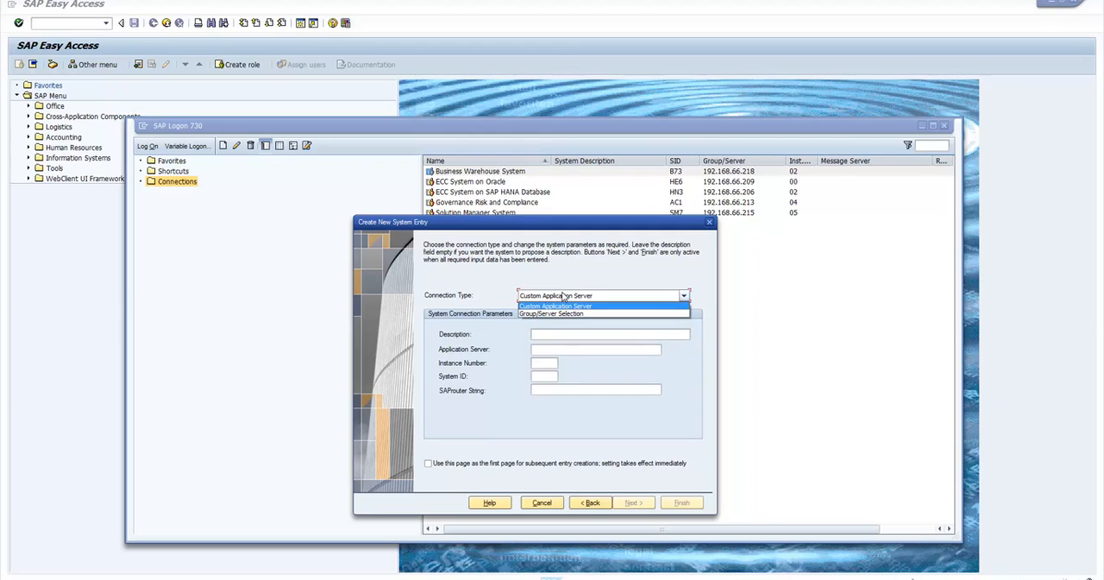
left_click(500, 303)
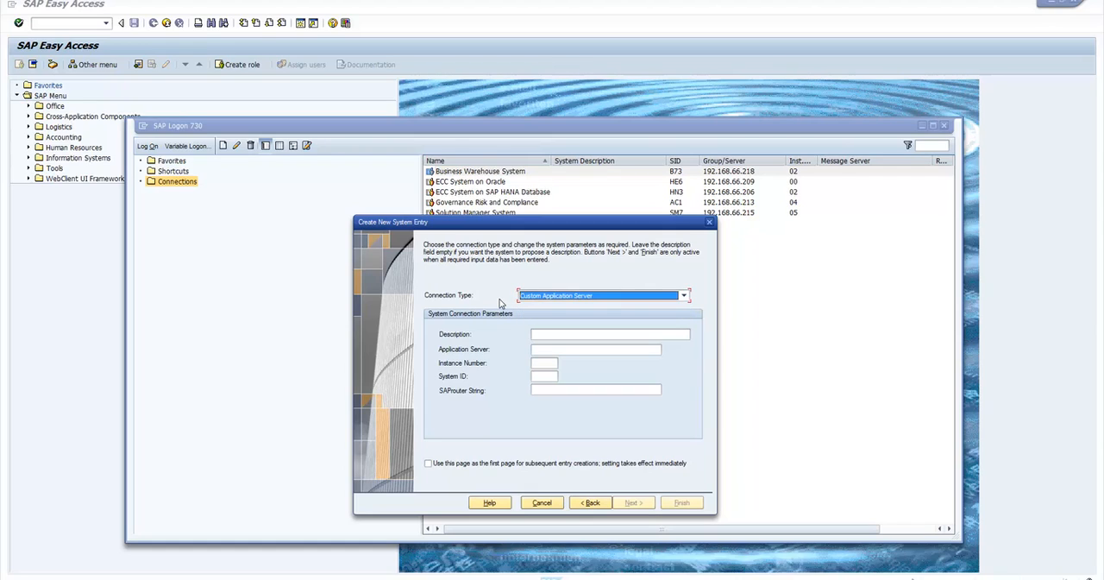
Set the new entry's description to "ECC system for my first Project".
left_click(547, 337)
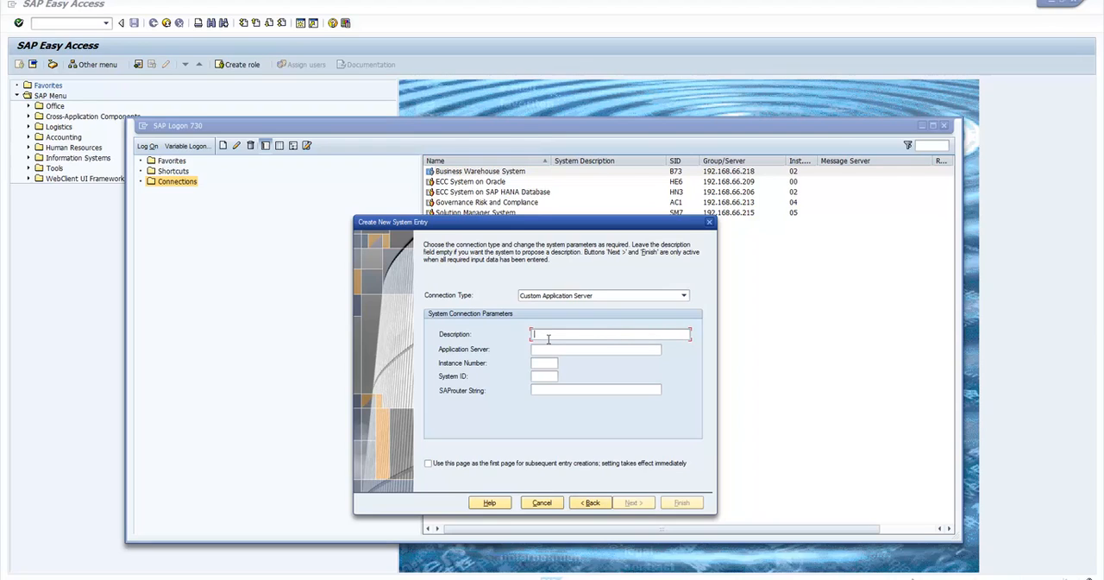
type("ECC system for my first Project")
Set the entry's application server to 192.168.66.218.
left_click(543, 352)
type("192.168.66.218")
double_click(561, 354)
Set the entry's instance number to 02 and its system ID to HE6, leaving the SAProuter string empty.
left_click(547, 368)
type("00")
type("HE6")
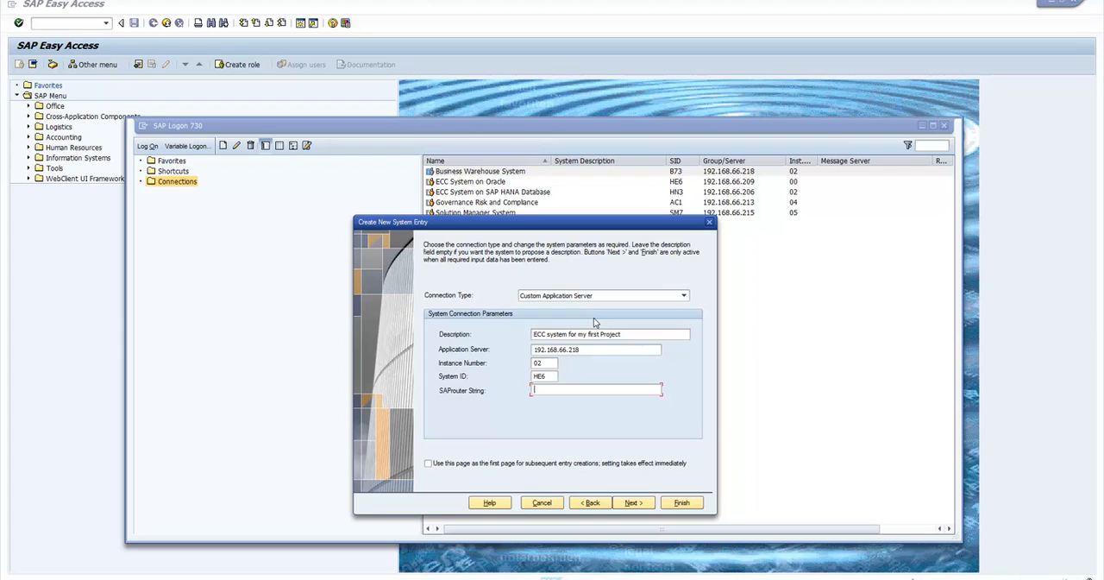
double_click(597, 353)
left_click(547, 366)
key("Tab")
Accept the default network, language and encoding settings and finish creating the system entry.
left_click(631, 504)
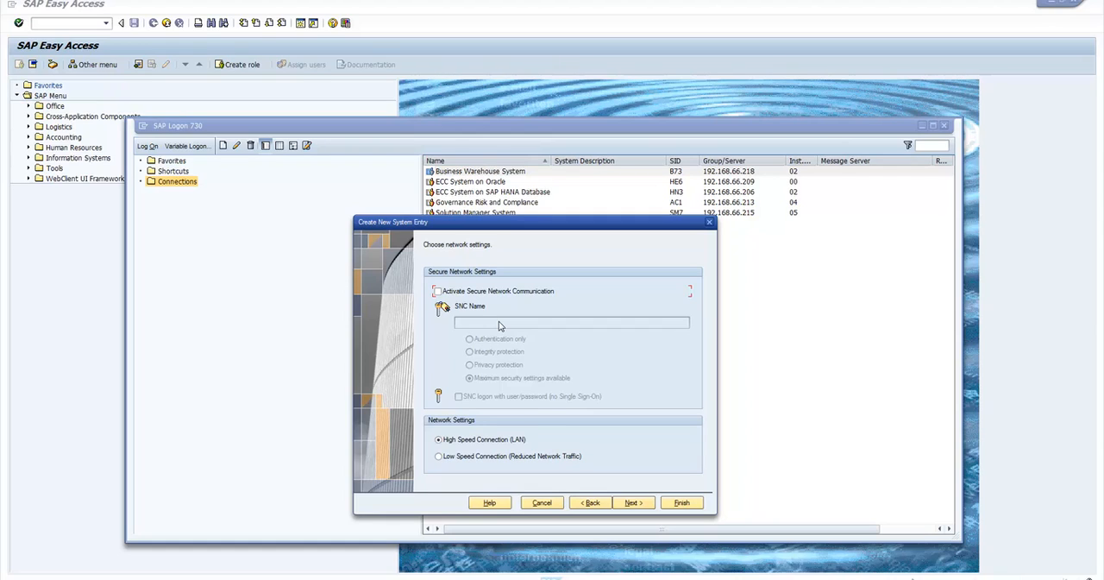
left_click(632, 503)
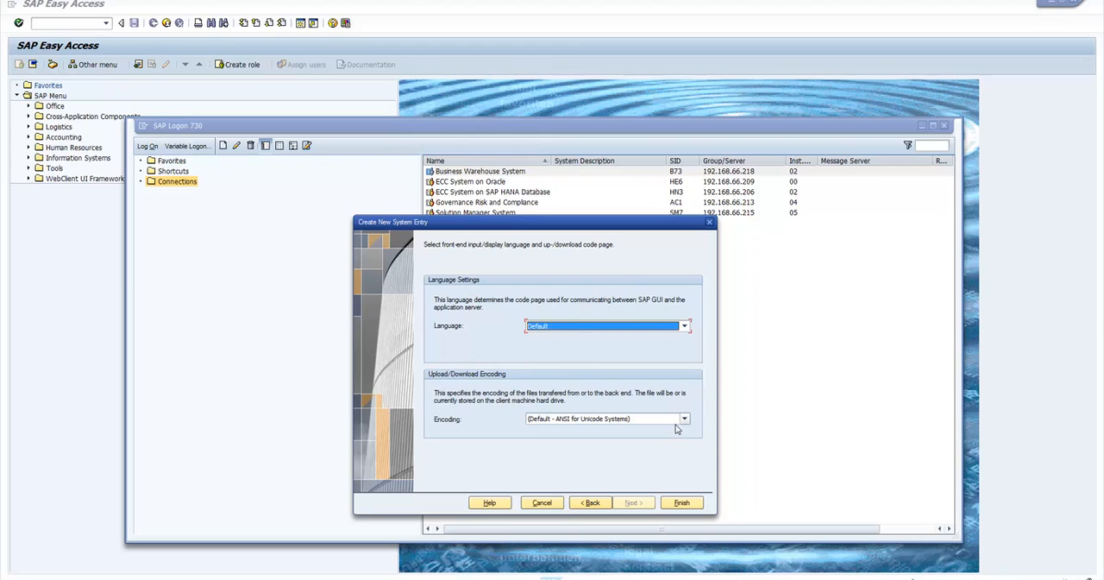
left_click(682, 503)
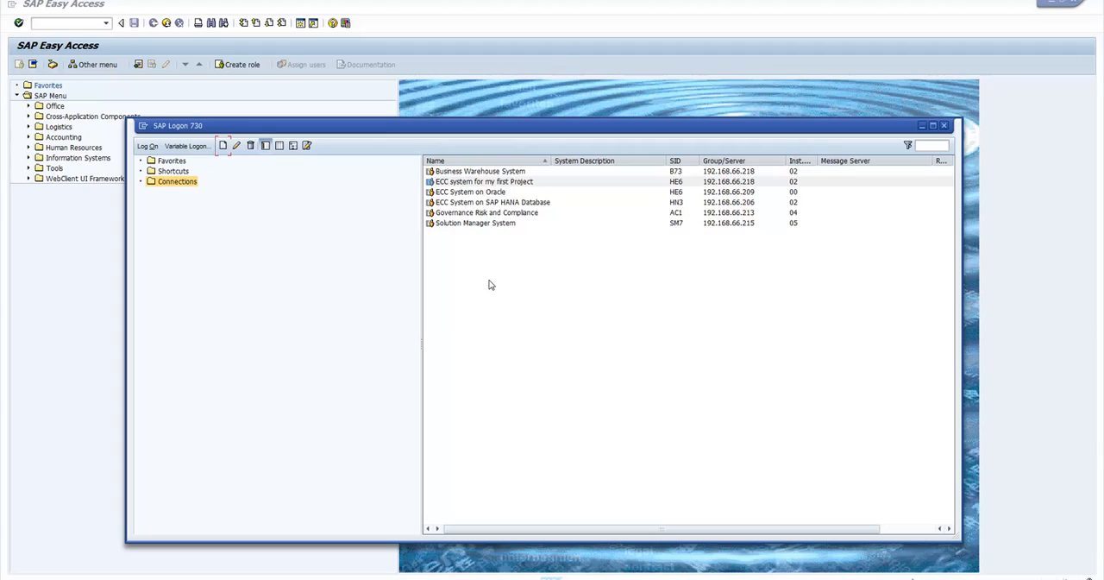
Open the "ECC system for my first Project" connection and enter sap in the logon user field.
left_click(479, 183)
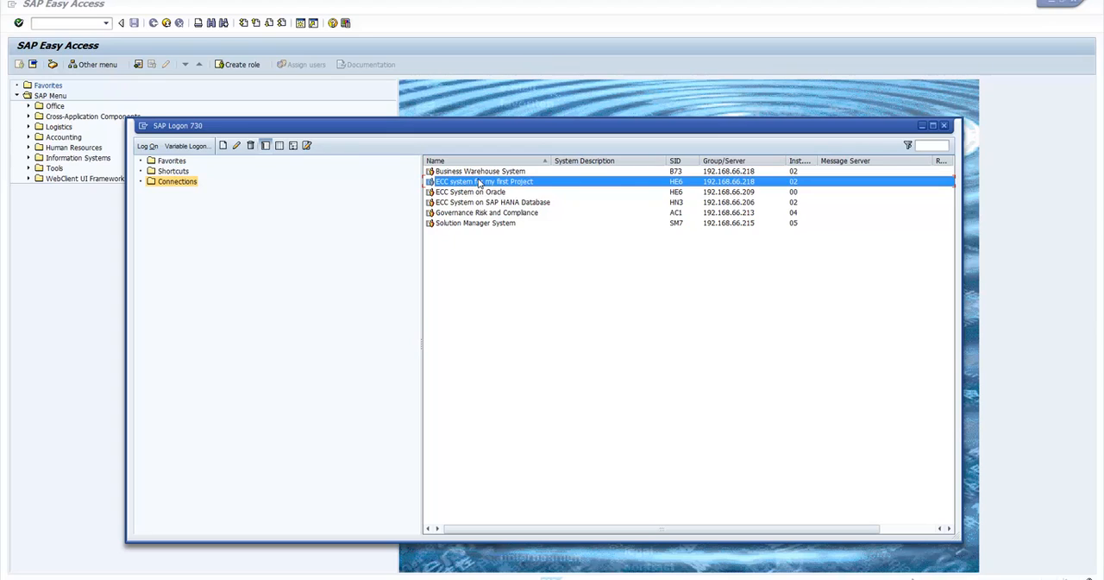
double_click(479, 183)
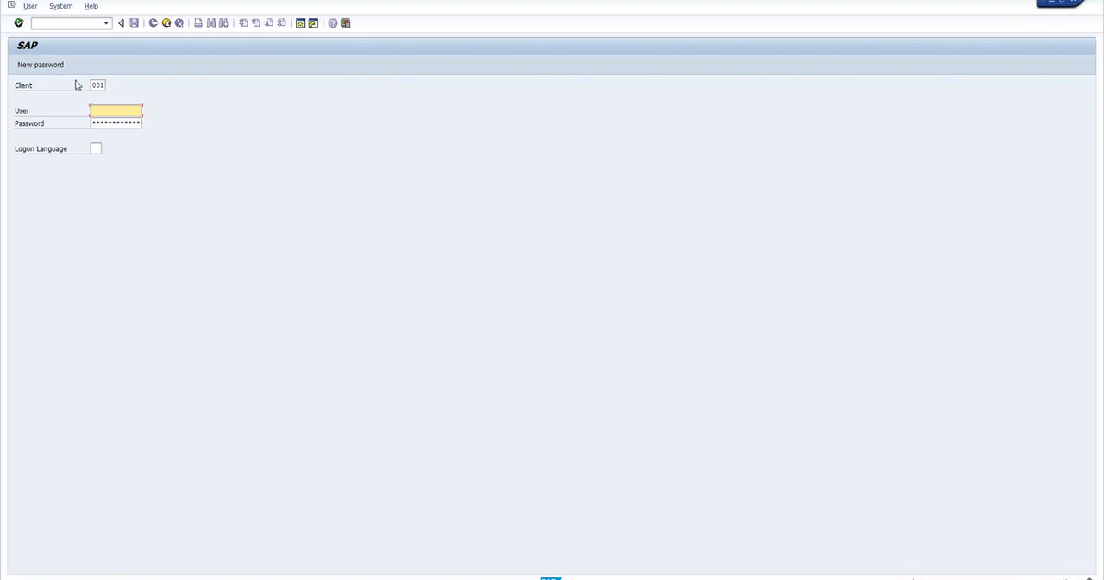
left_click(108, 88)
left_click(106, 113)
left_click(99, 151)
left_click(114, 113)
type("sap*")
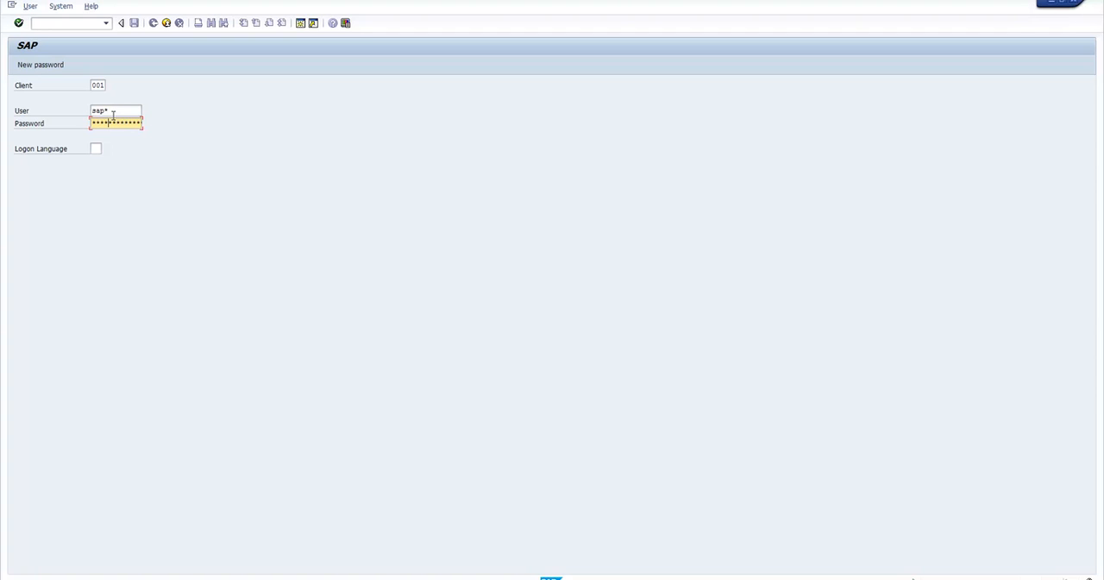
Try to log on to client 001 as user SAP* with the entered password, and return to the password field.
key("Return")
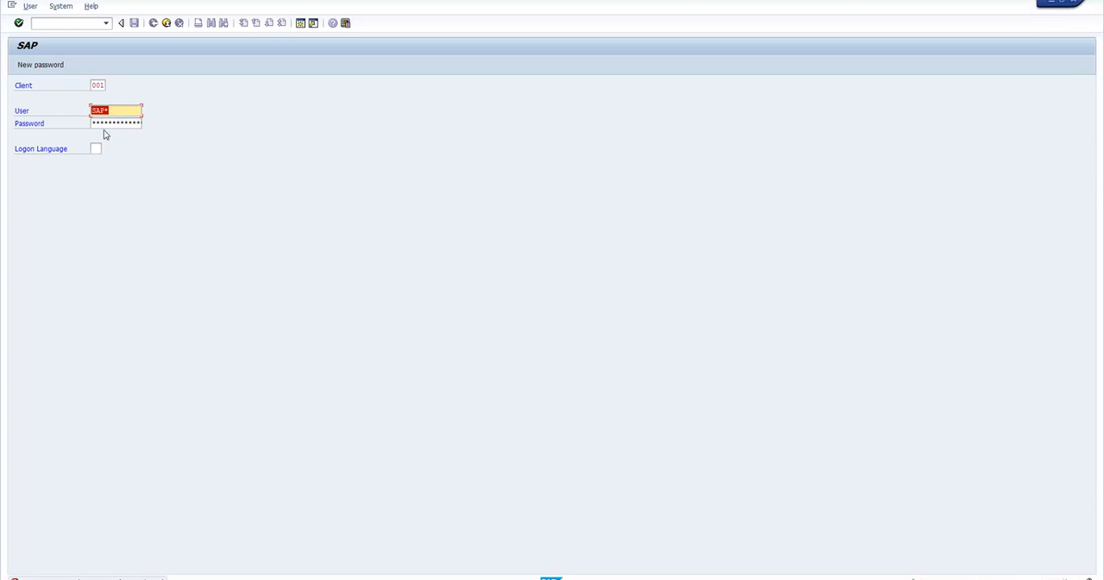
left_click(117, 125)
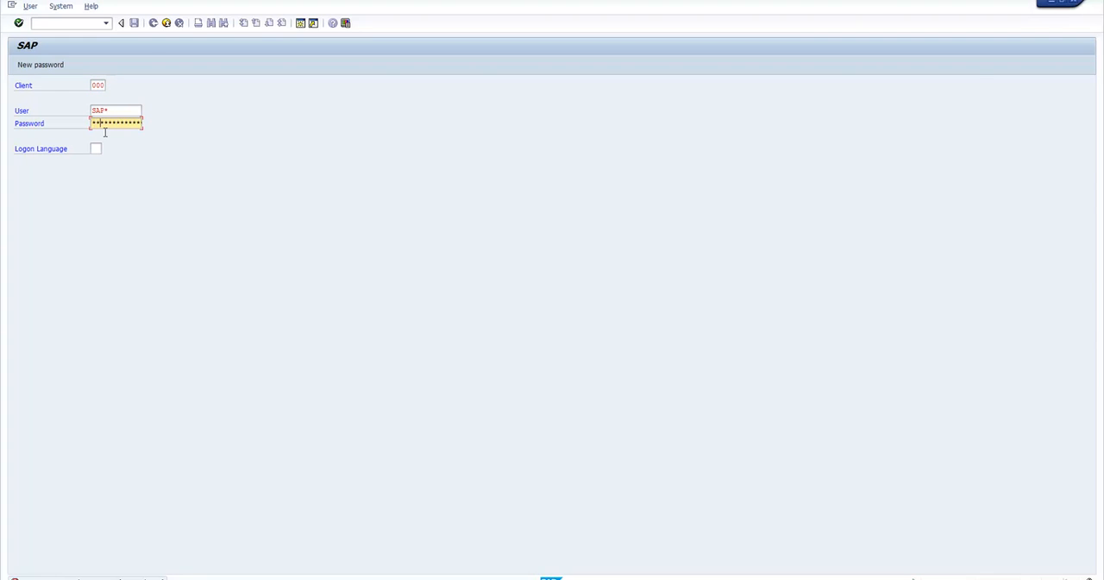
Log on to client 000 as user SAP* with the password already entered.
key("Return")
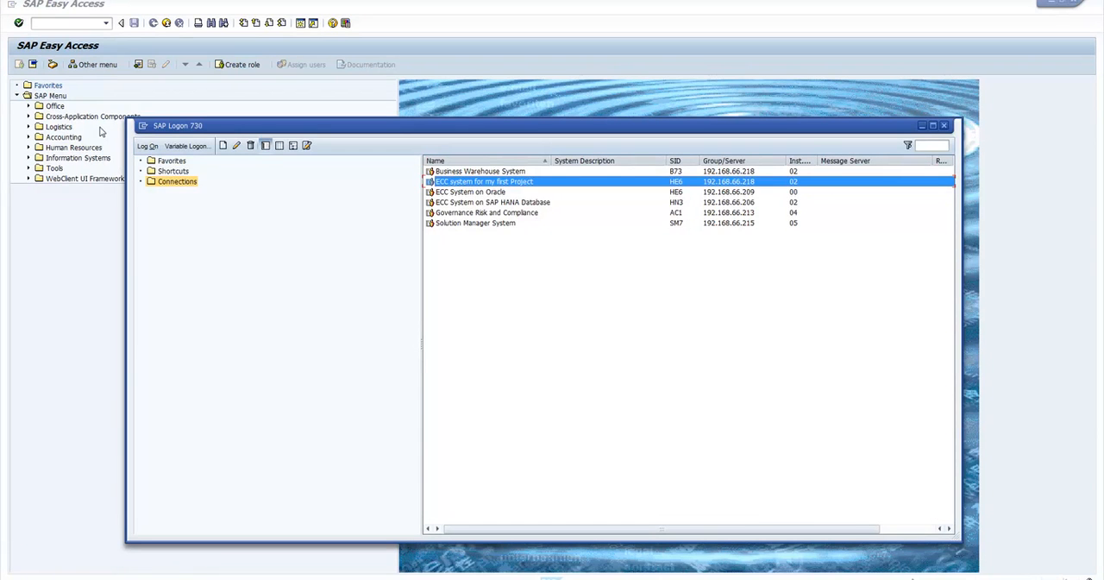
Open the logon screen of the Business Warehouse System connection, start the user name with r, and return to the SAP Easy Access window.
left_click(679, 173)
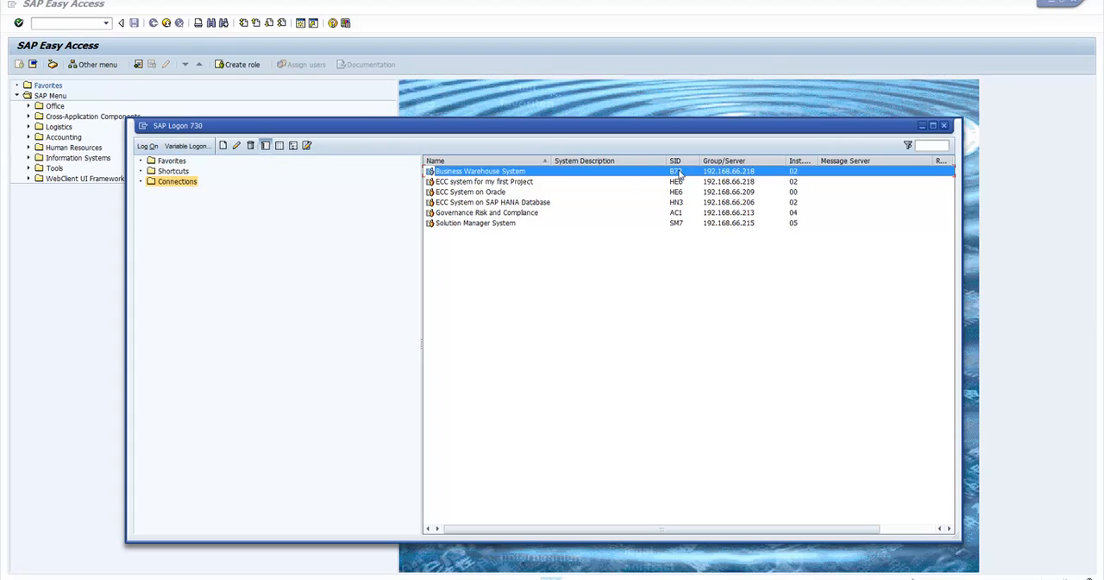
double_click(680, 173)
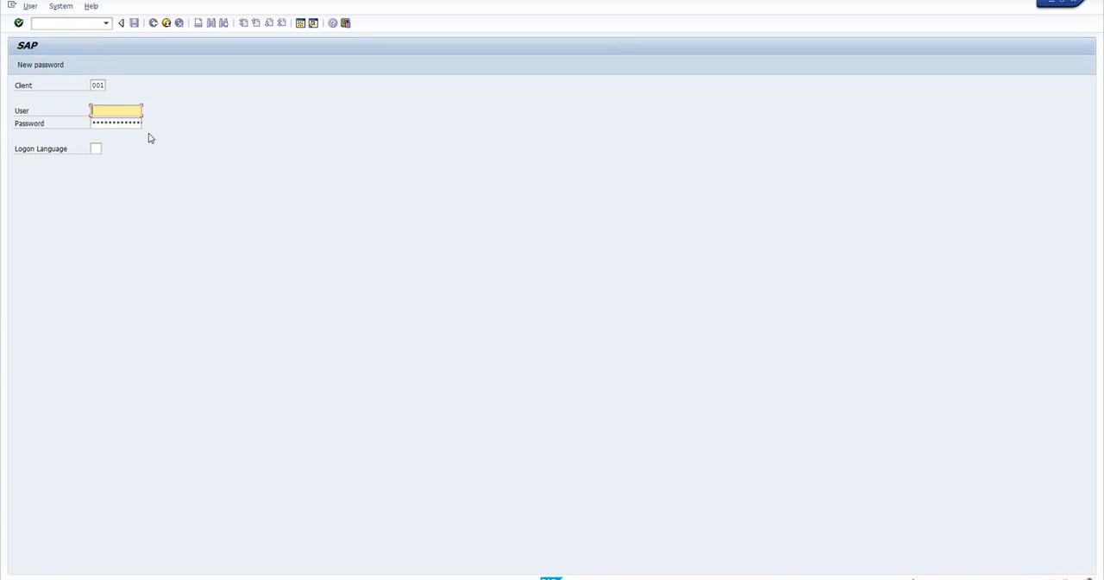
type("r")
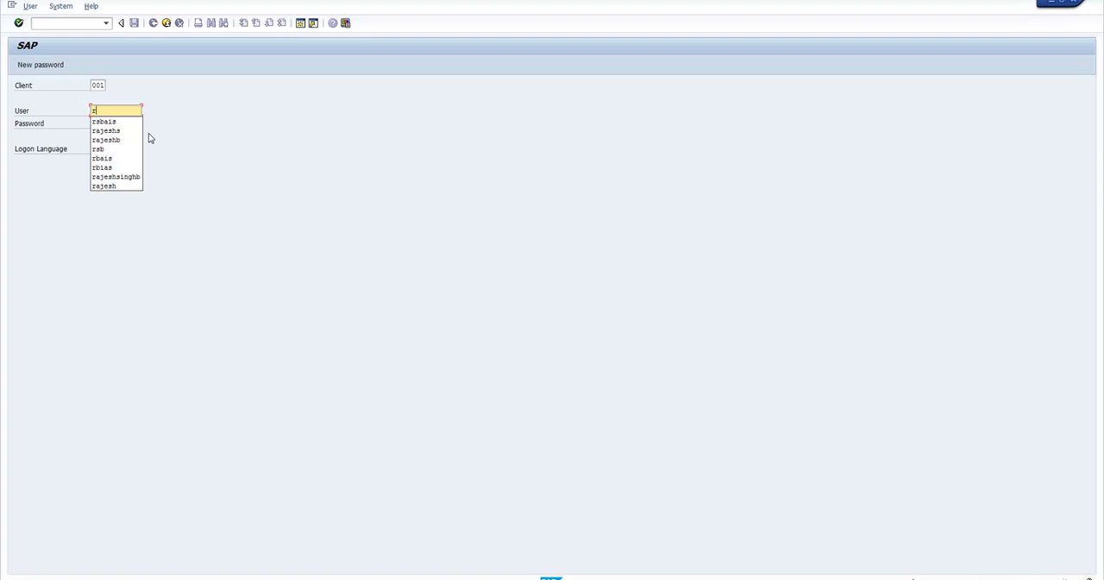
left_click(78, 124)
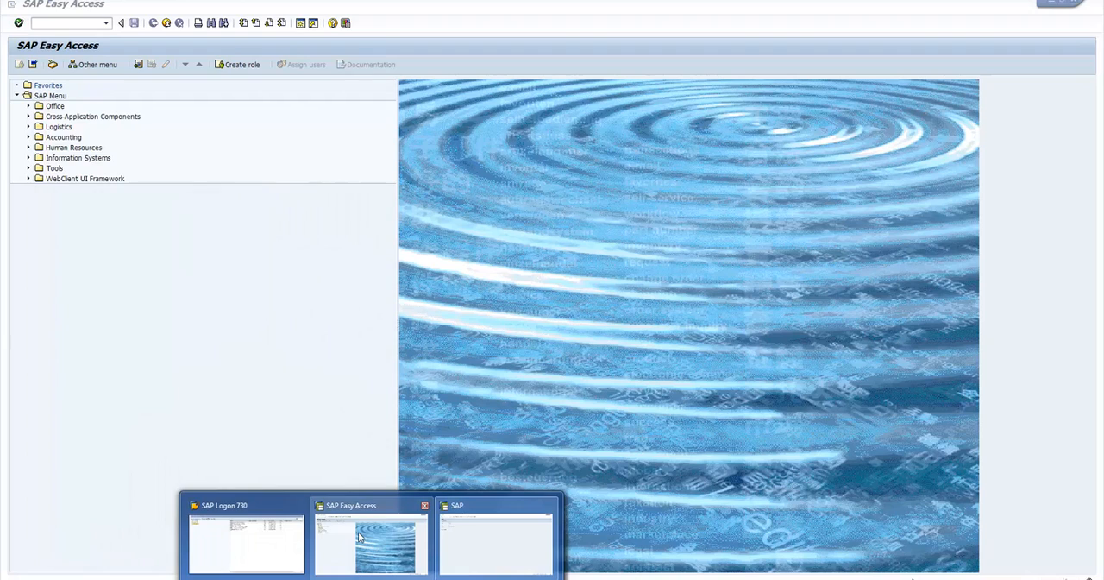
left_click(361, 536)
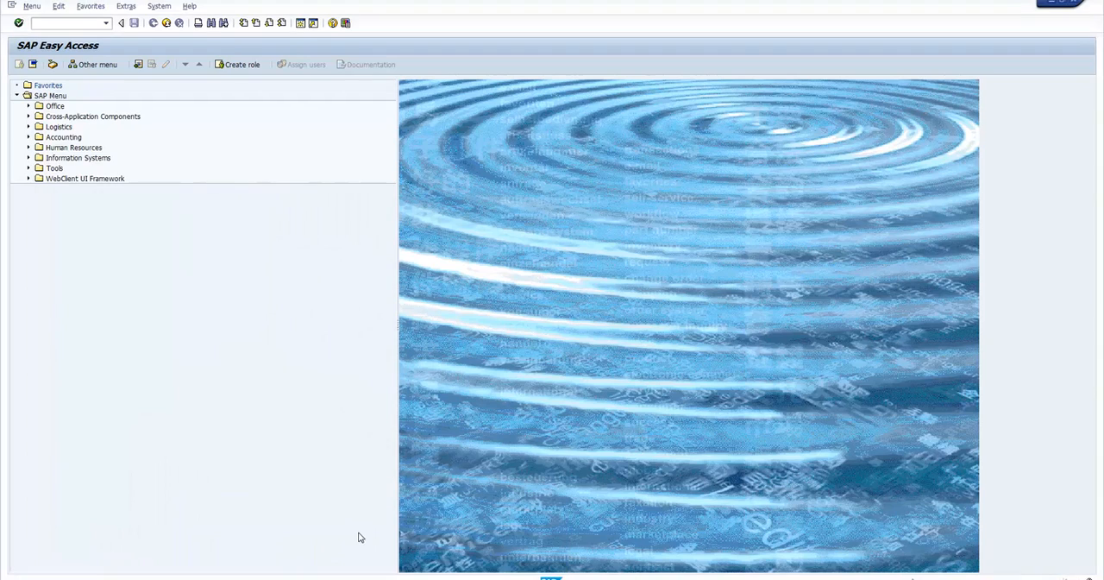